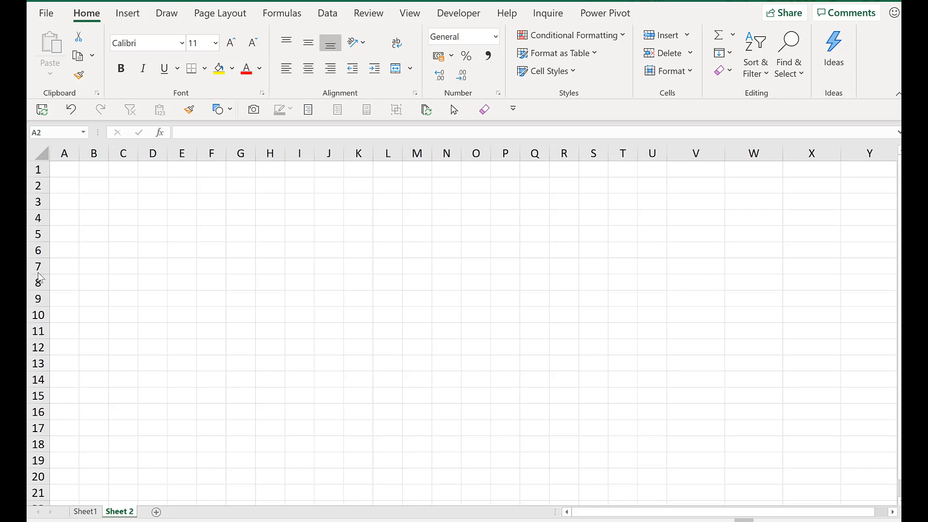
Step: Enter 1 and 2 in A2 and A3 and extend the series to 10 down to A11
left_click(65, 189)
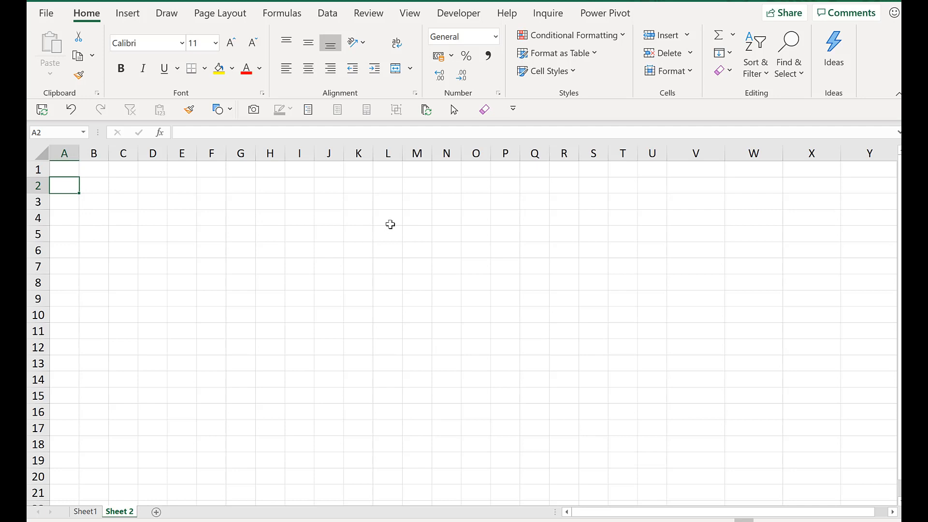
type("1")
key("Return")
type("2")
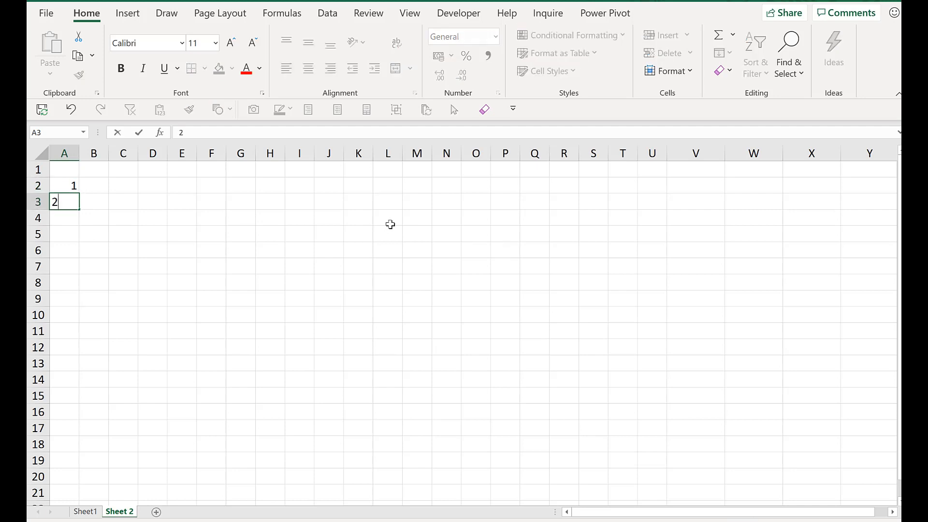
key("Return")
left_click_drag(70, 188, 74, 199)
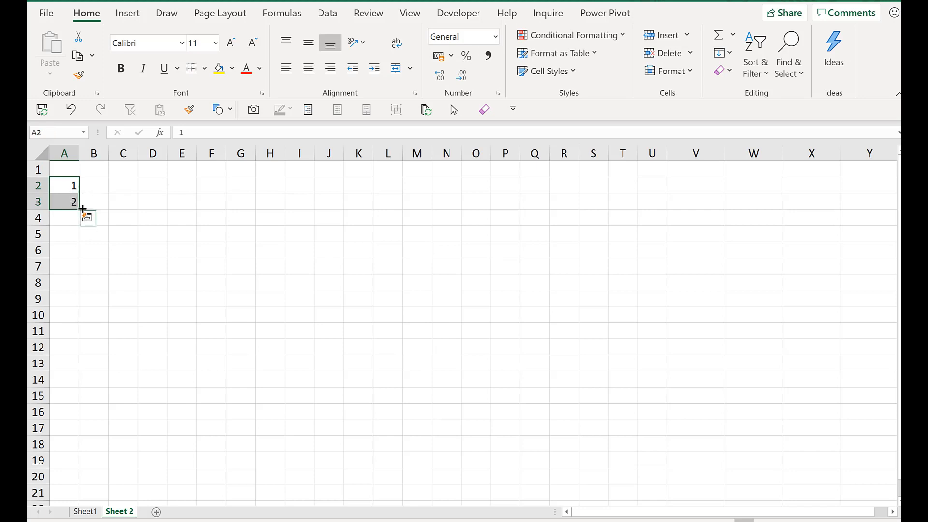
left_click_drag(83, 209, 75, 338)
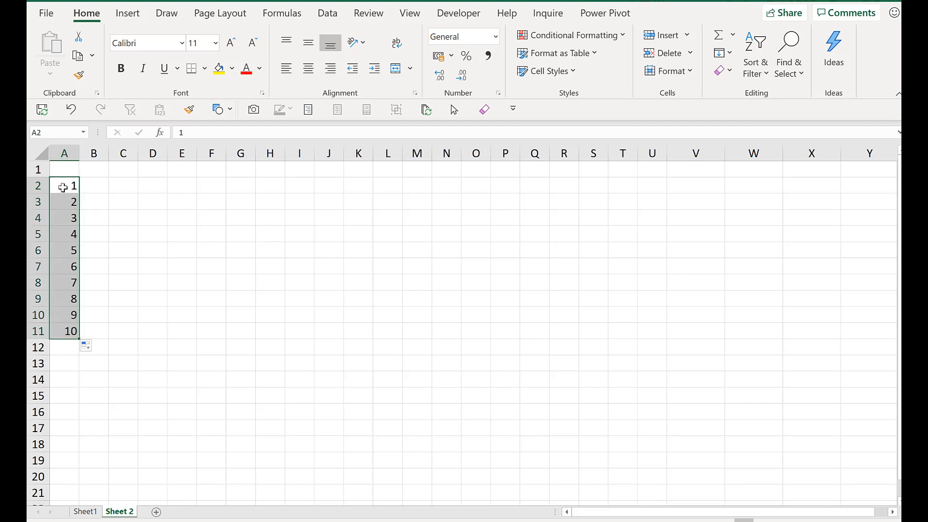
Step: Copy the numbers in A2:A11 and paste them transposed across row 1, starting at B1
key("ctrl+c")
left_click(99, 172)
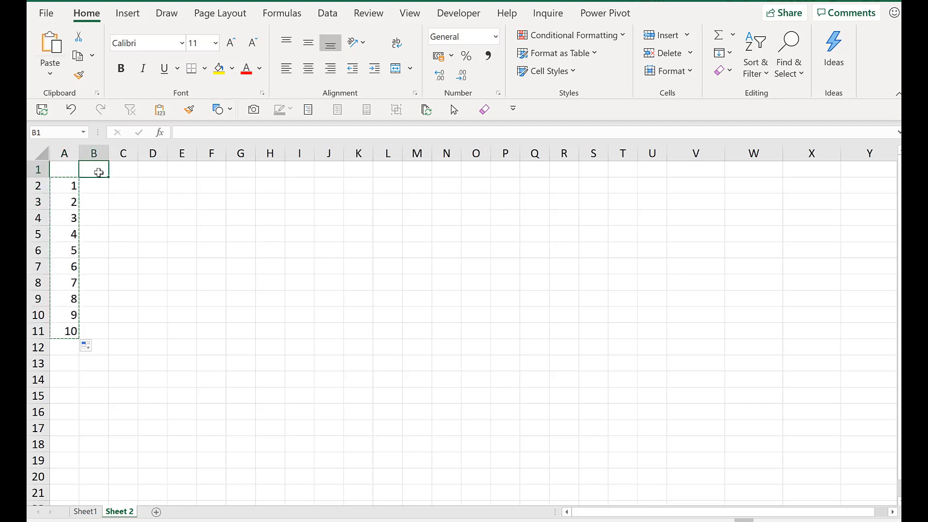
key("alt+e")
key("s")
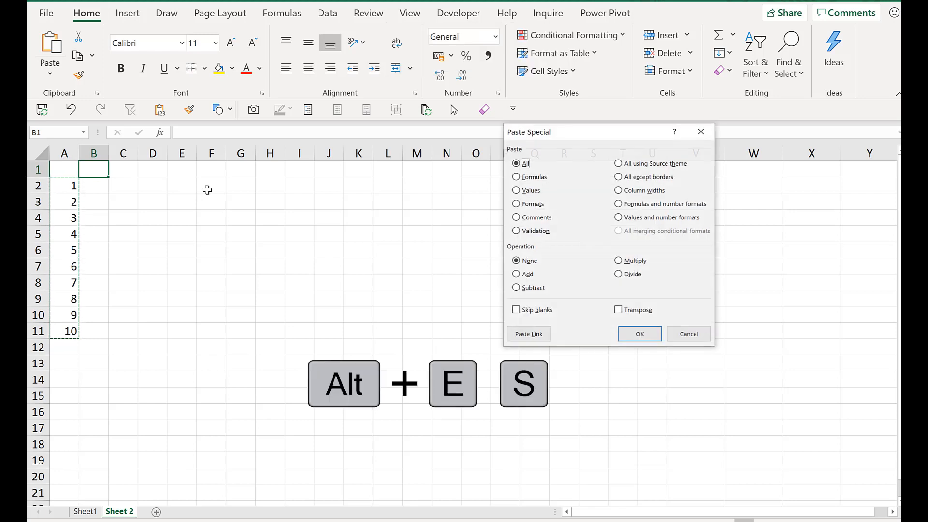
left_click(618, 311)
left_click(639, 335)
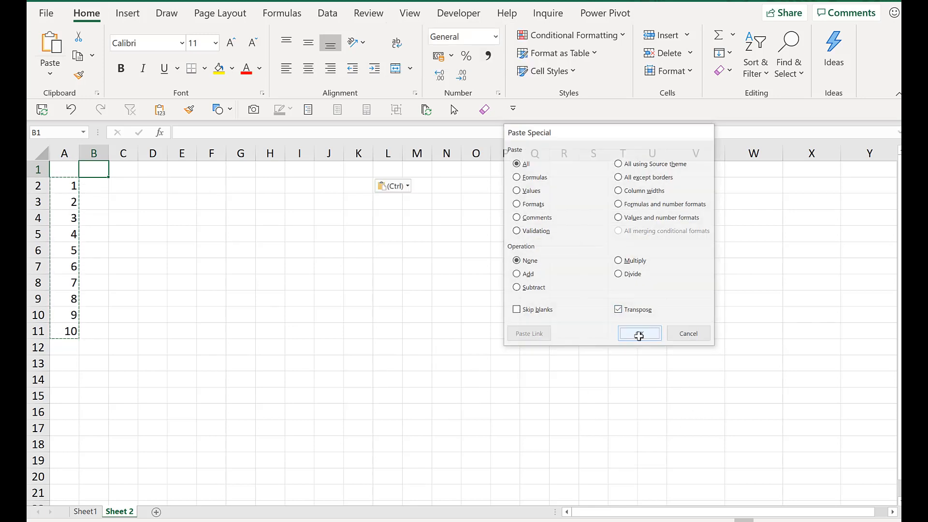
key("Escape")
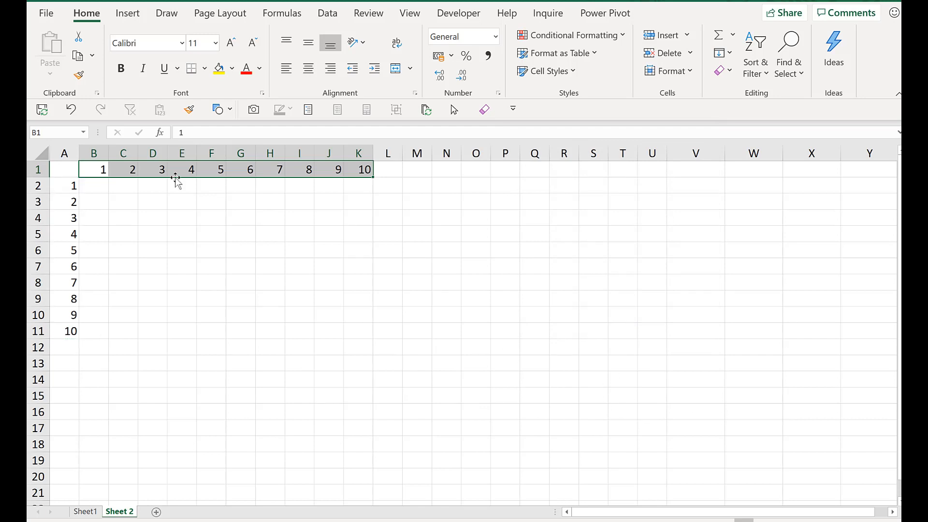
Step: Enter the formula =A2*B1 in cell B2, keeping B2 selected
left_click(92, 187)
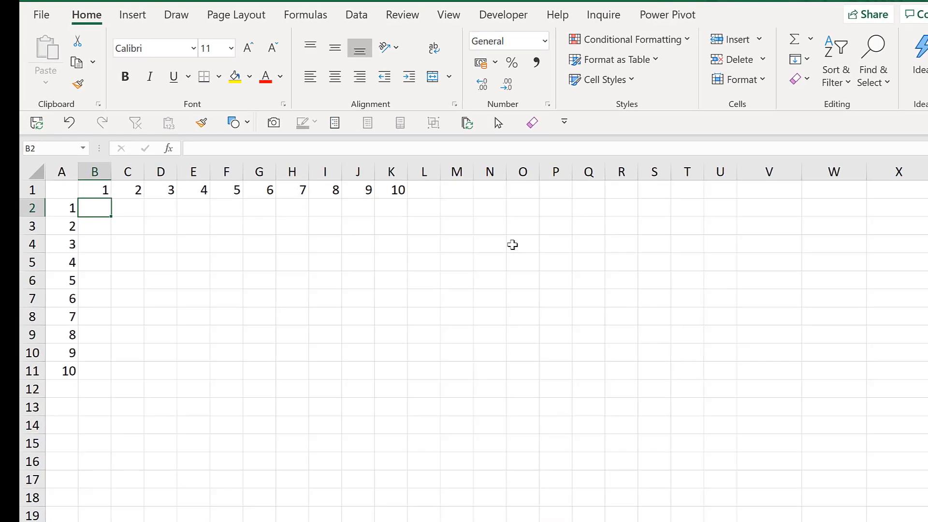
type("=")
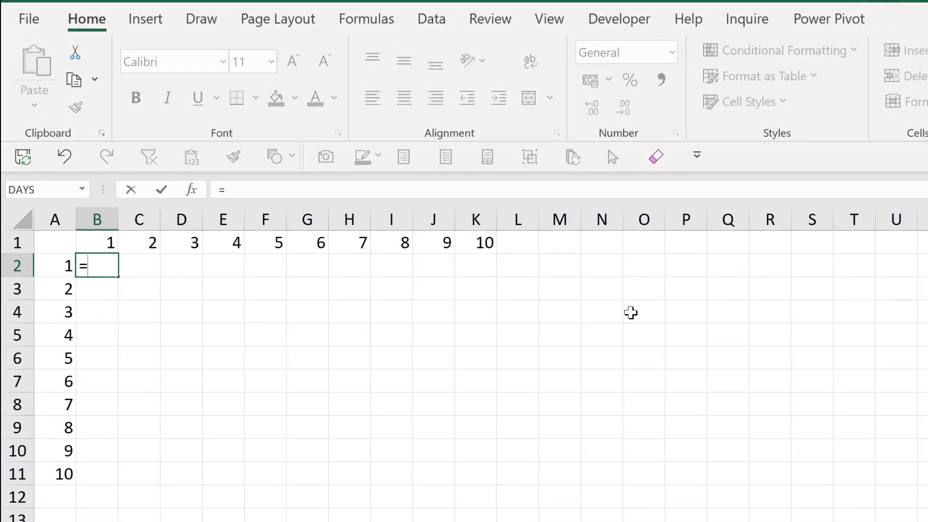
key("Left")
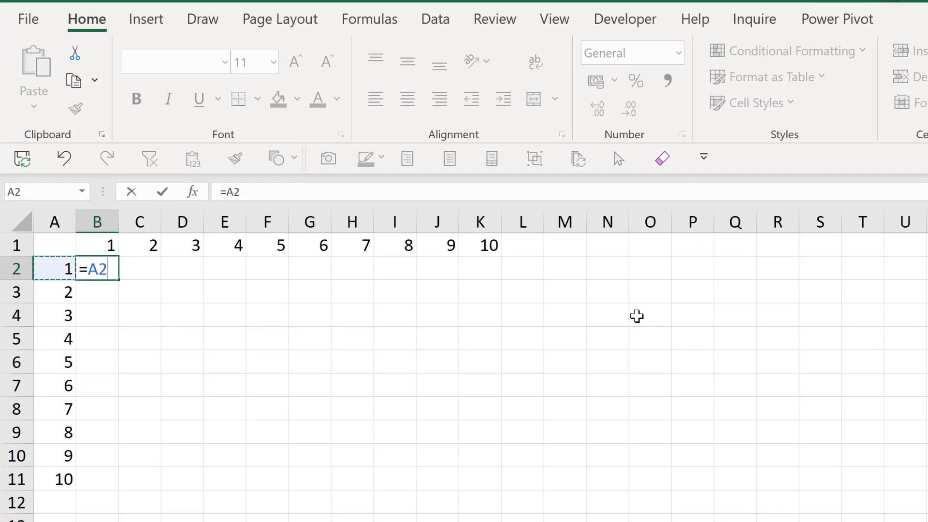
type("*")
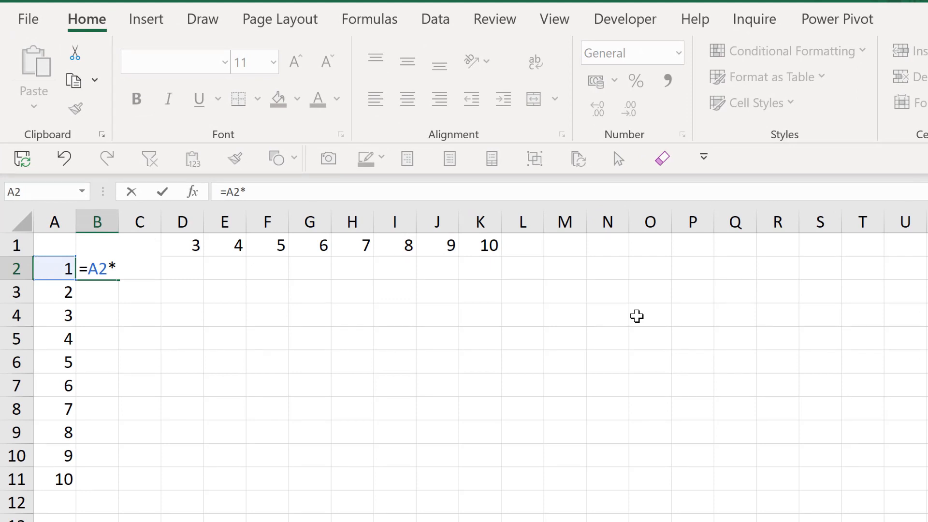
key("Up")
key("ctrl+Return")
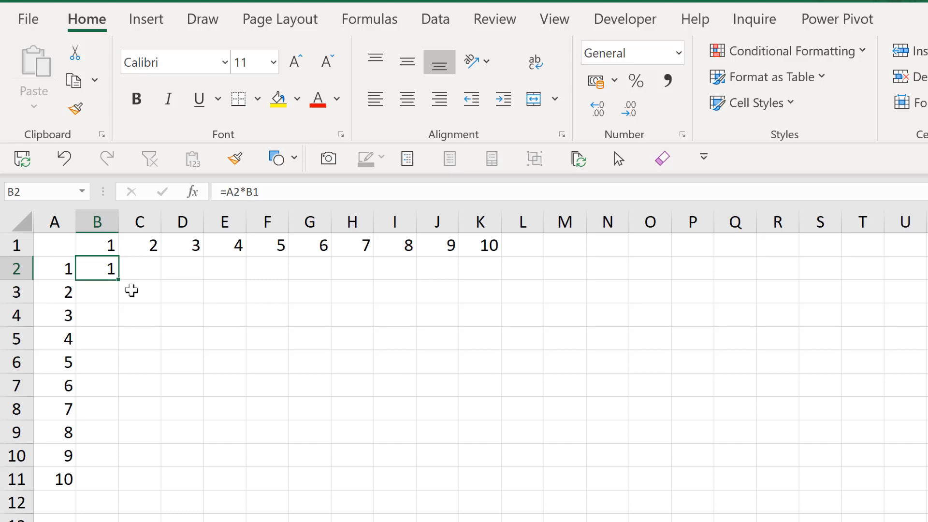
Step: Try filling the B2 formula down to B5 and inspect the cell references used in B5
left_click_drag(119, 280, 119, 341)
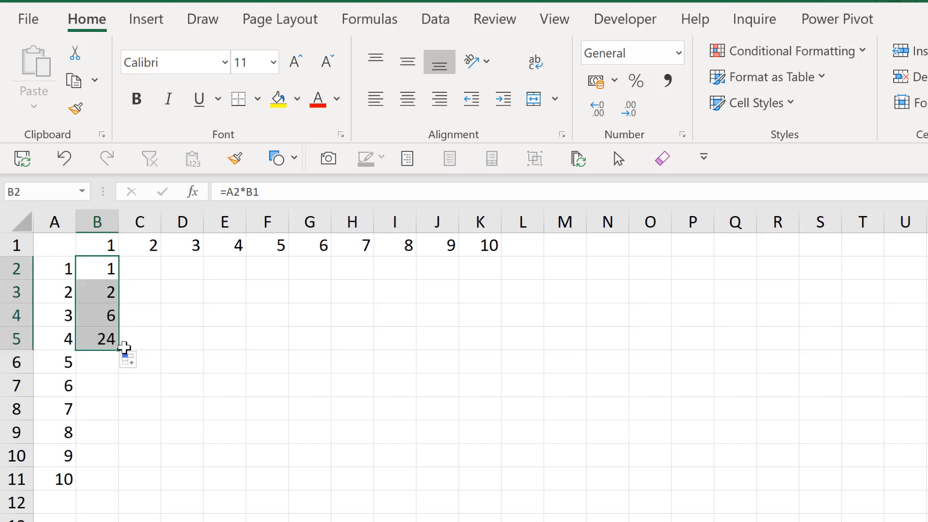
left_click(103, 338)
key("F2")
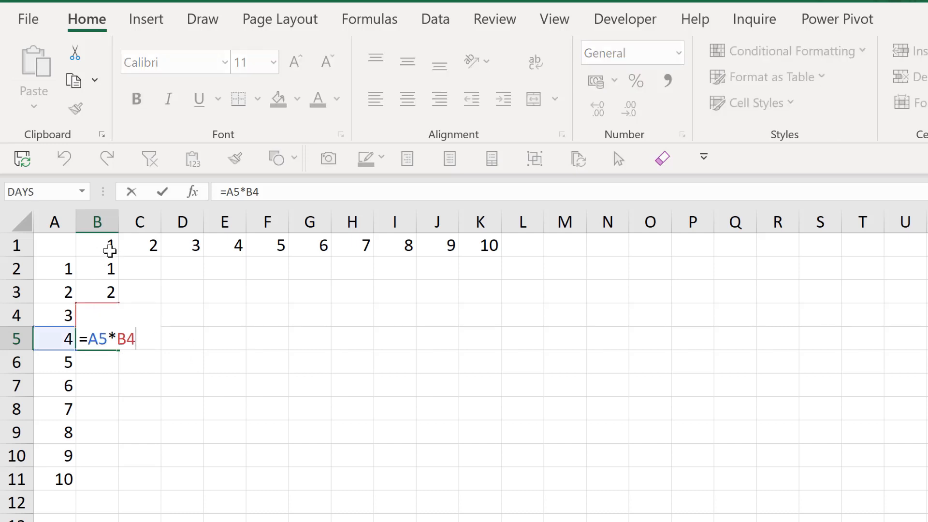
key("Escape")
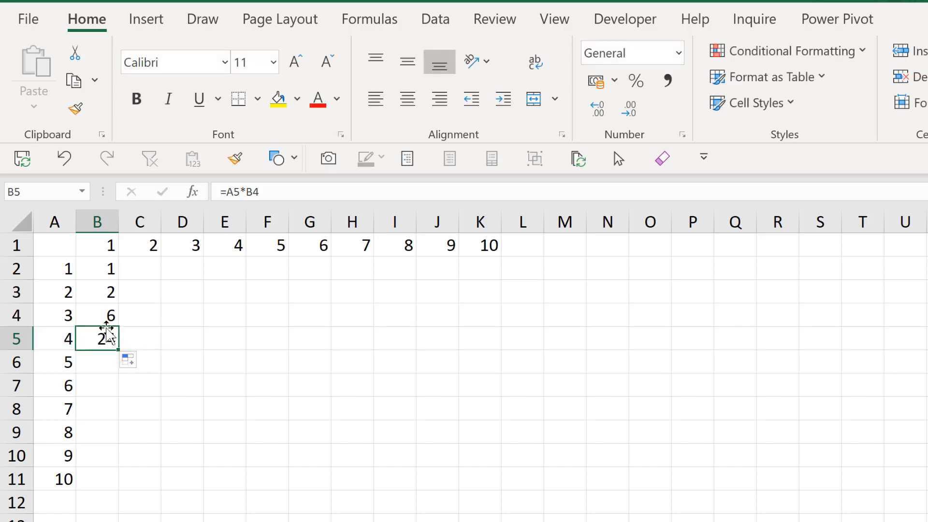
Step: Try filling the formulas in B2:B5 across to column D and inspect the references used in D4
left_click_drag(108, 267, 196, 356)
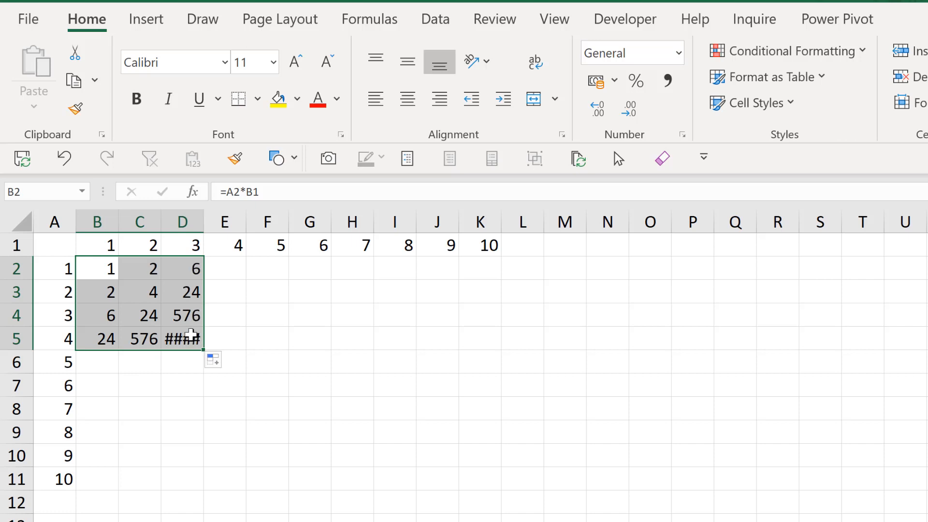
left_click(187, 315)
key("F2")
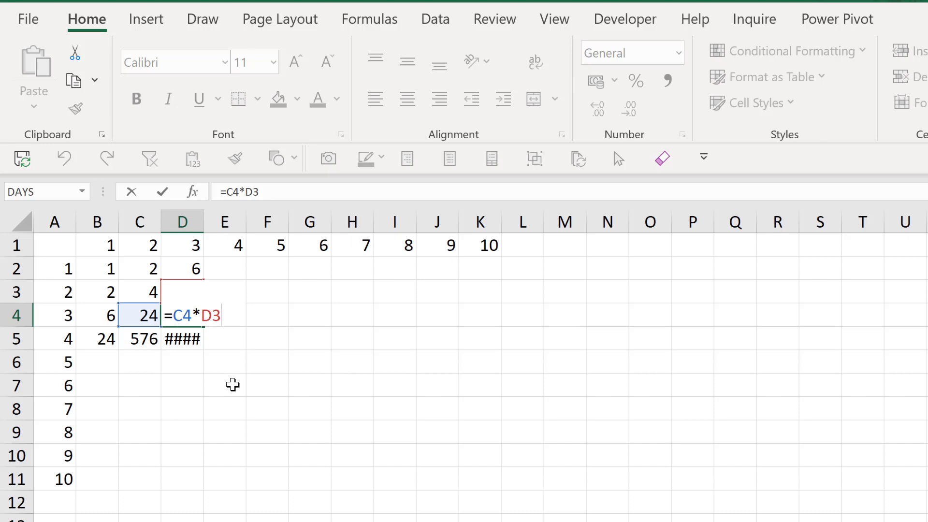
key("Escape")
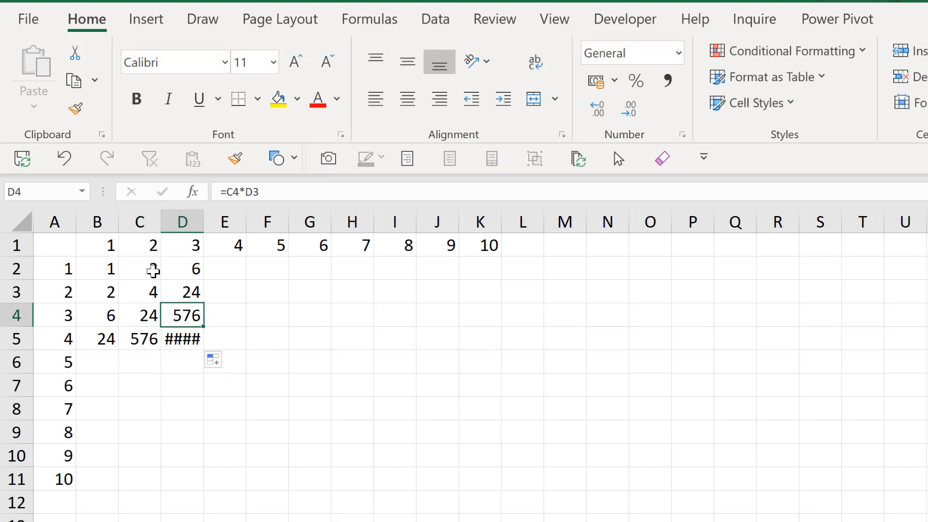
Step: Undo both fills so that only the formula in B2 is left
key("ctrl+z")
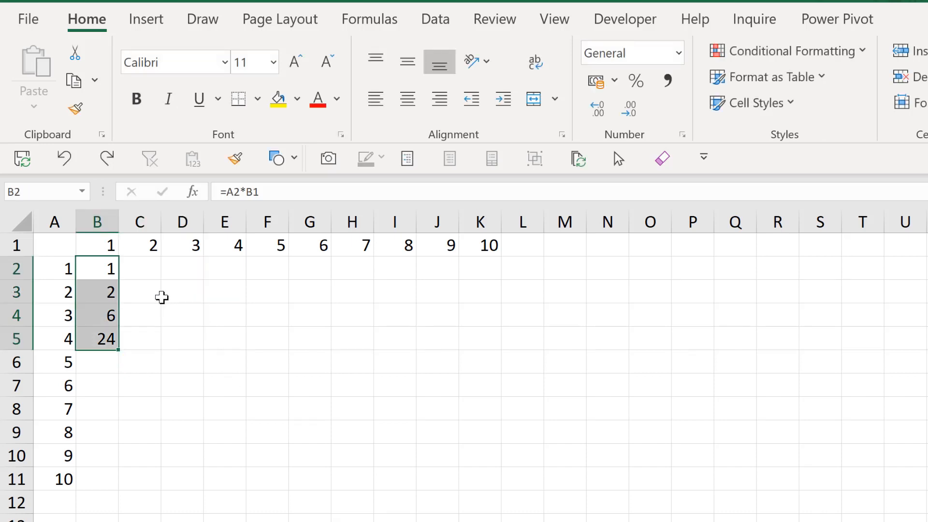
key("ctrl+z")
left_click(182, 316)
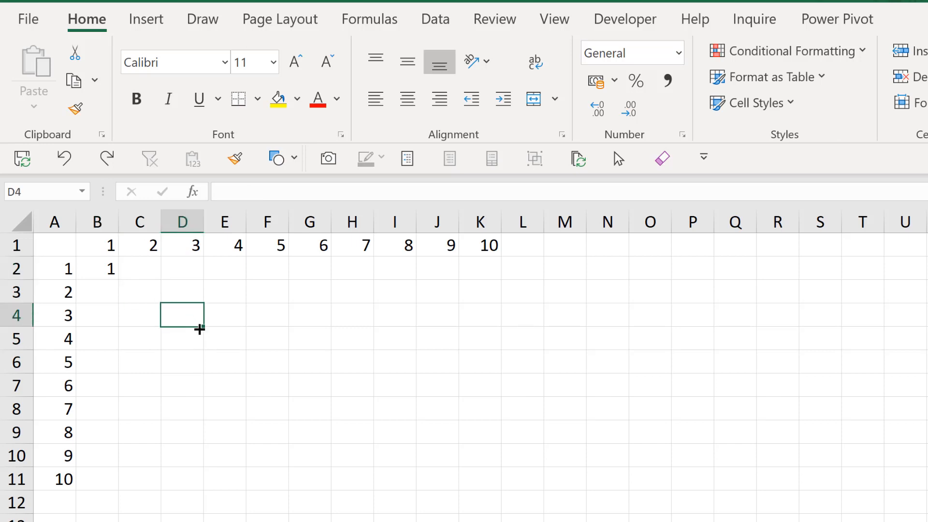
Step: Open the B2 formula for editing, try making A2 absolute as $A$2 by hand, and remove the dollar signs again
left_click(101, 268)
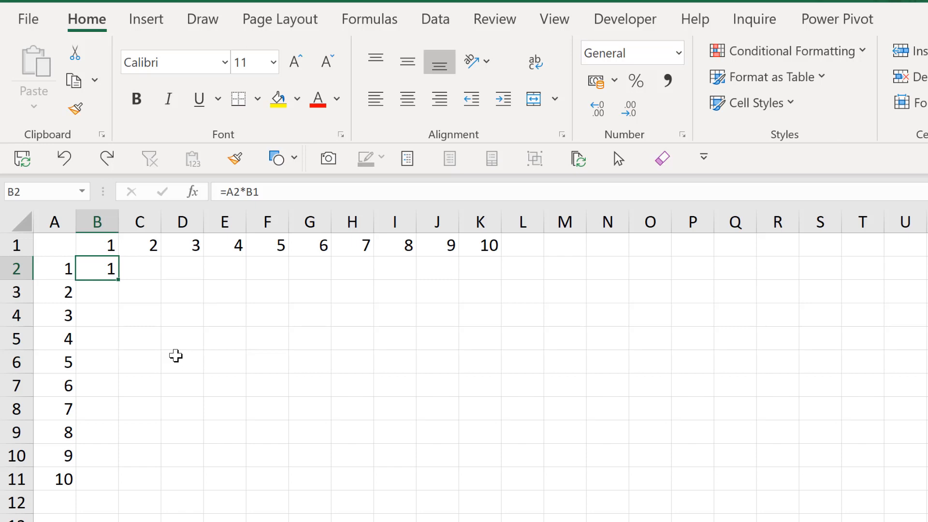
key("F2")
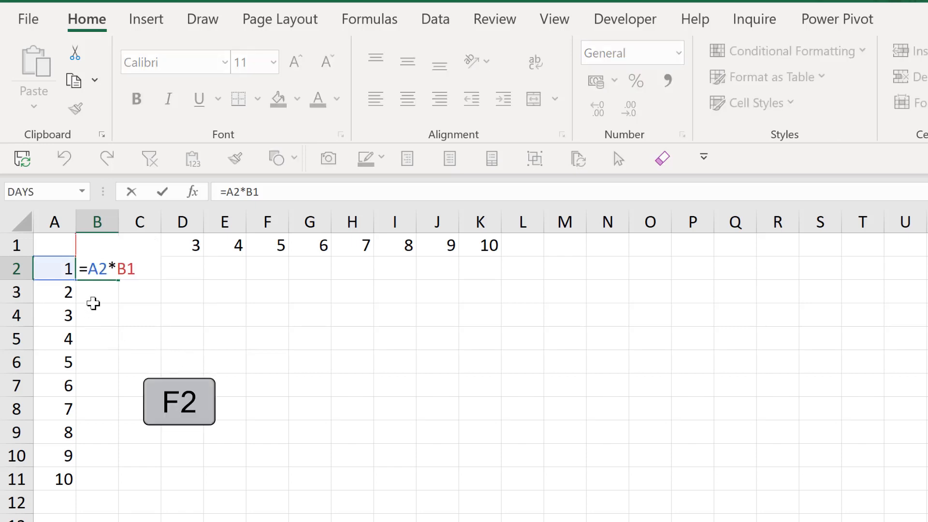
left_click(89, 269)
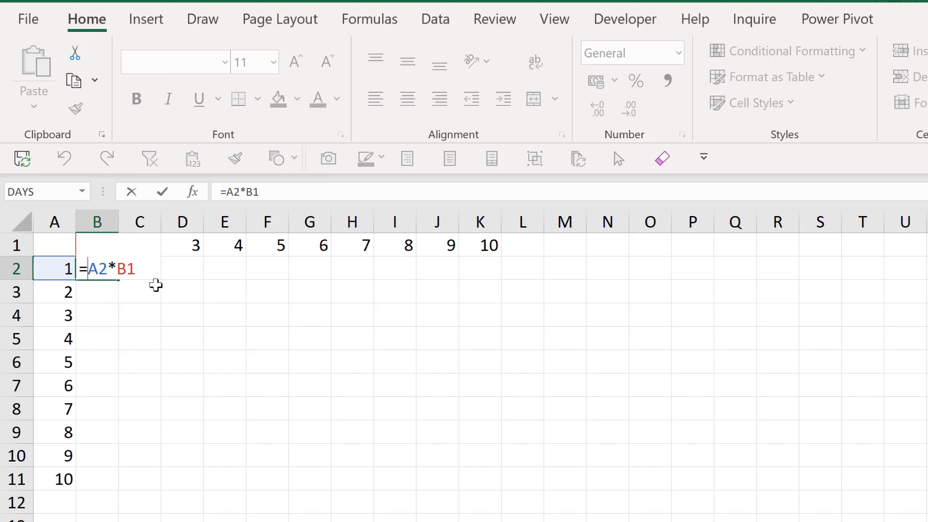
type("$A")
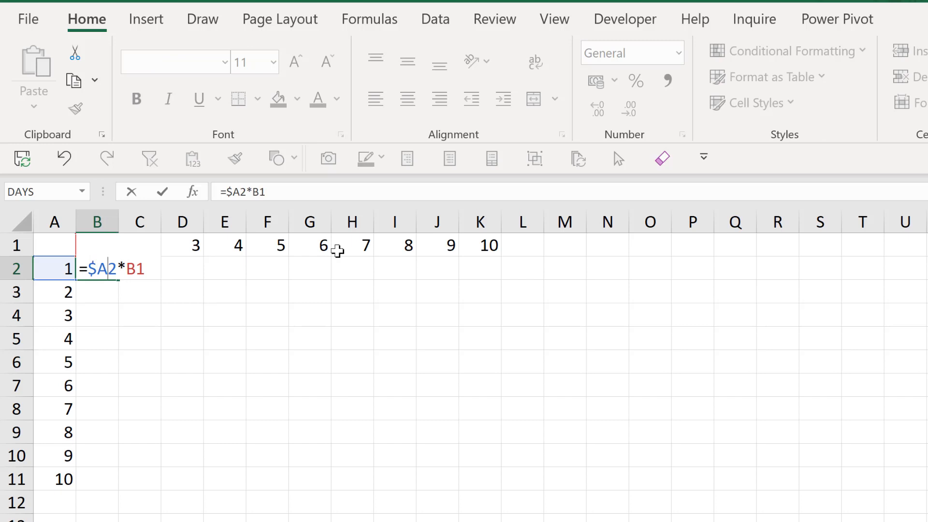
type("$")
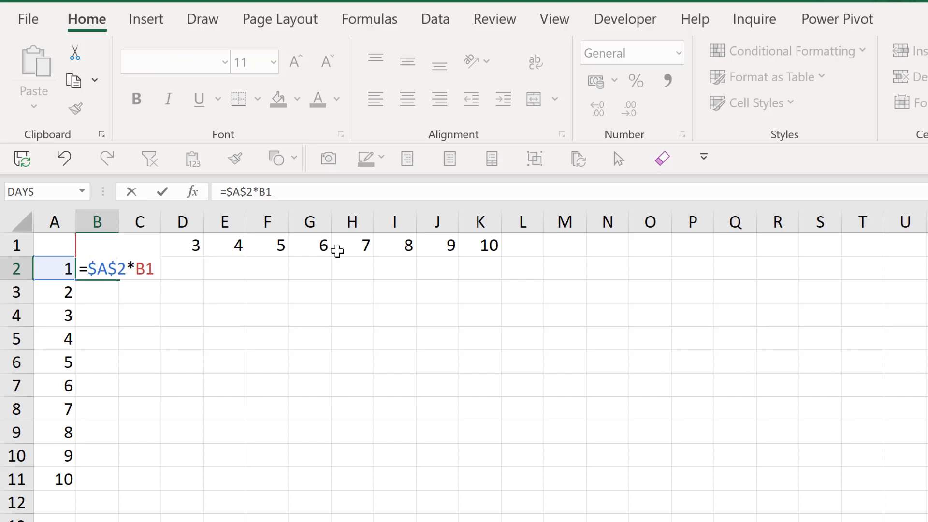
key("BackSpace")
key("Left")
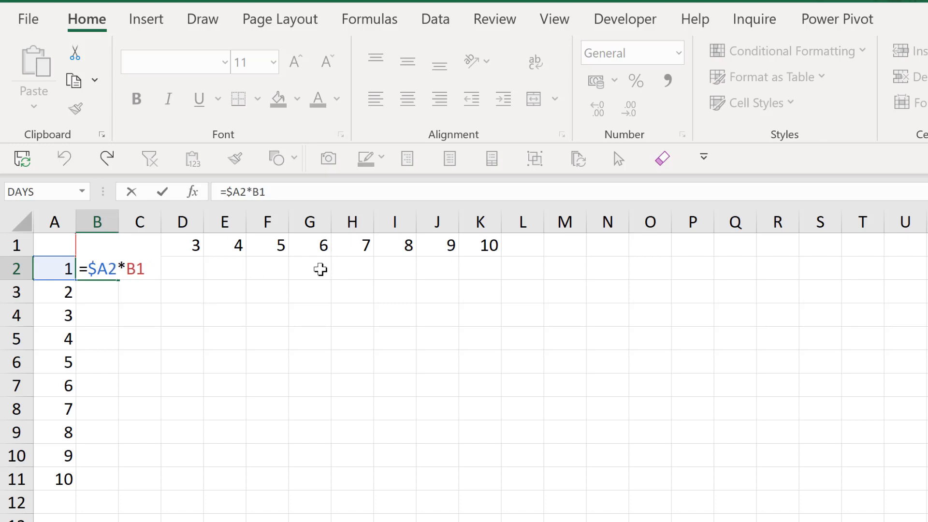
key("BackSpace")
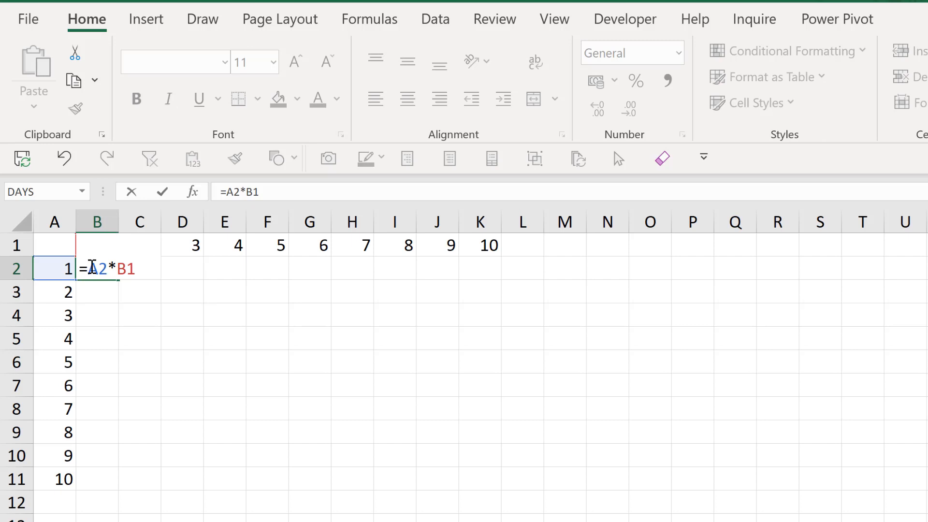
Step: Cycle the A2 reference in the B2 formula through its reference types until only the column is locked as $A2
left_click_drag(92, 267, 106, 267)
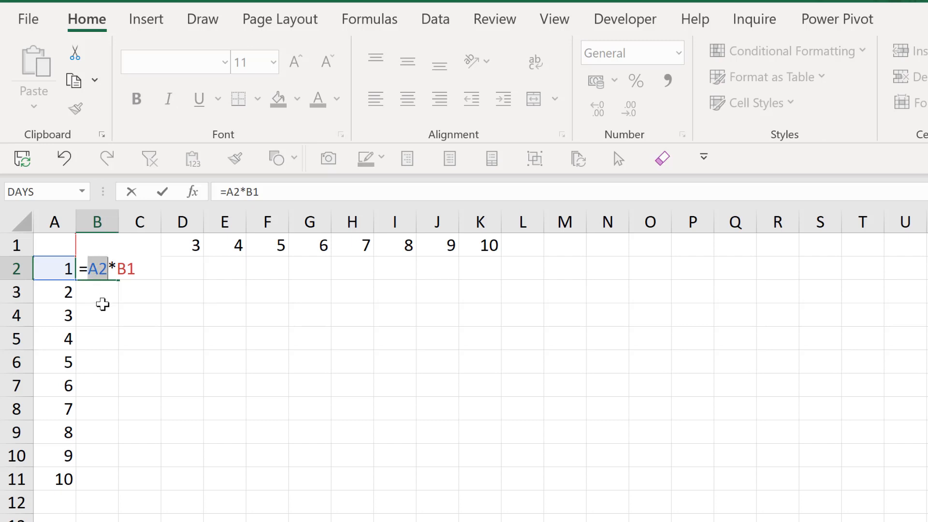
key("F4")
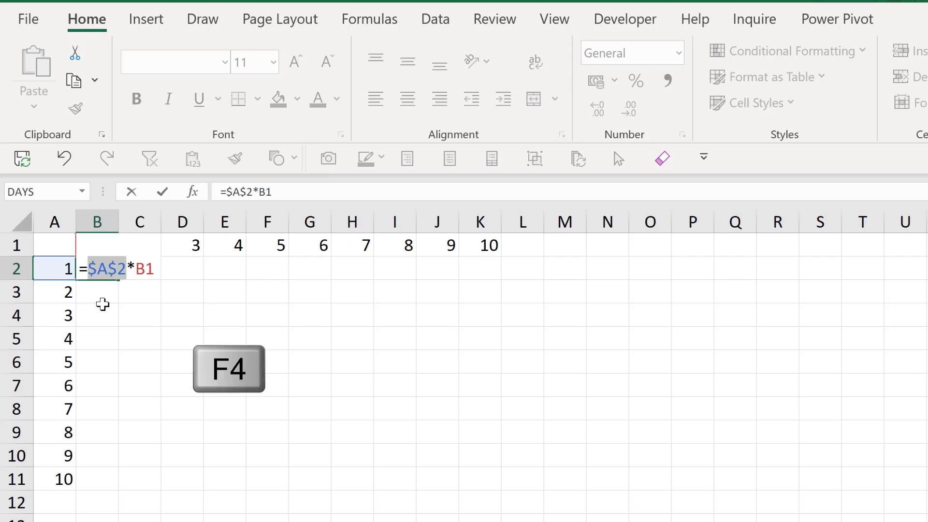
key("ctrl+z")
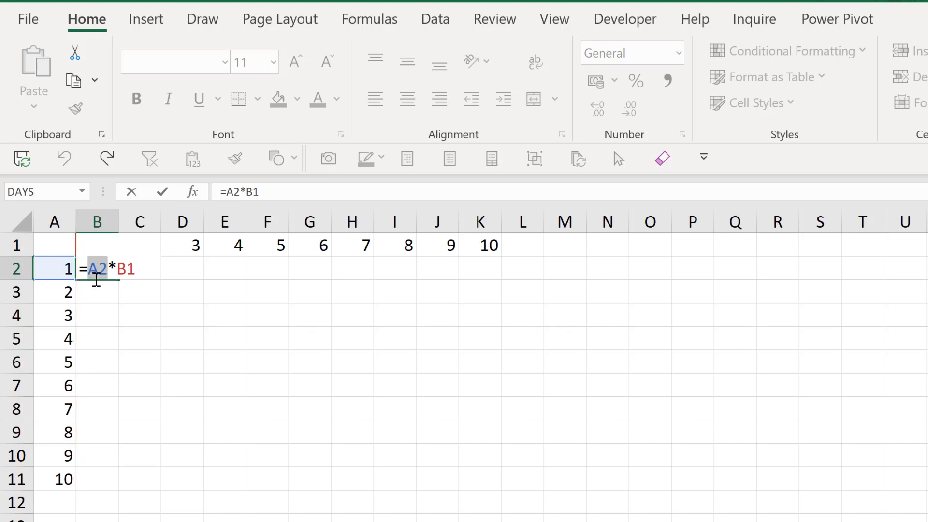
key("F4")
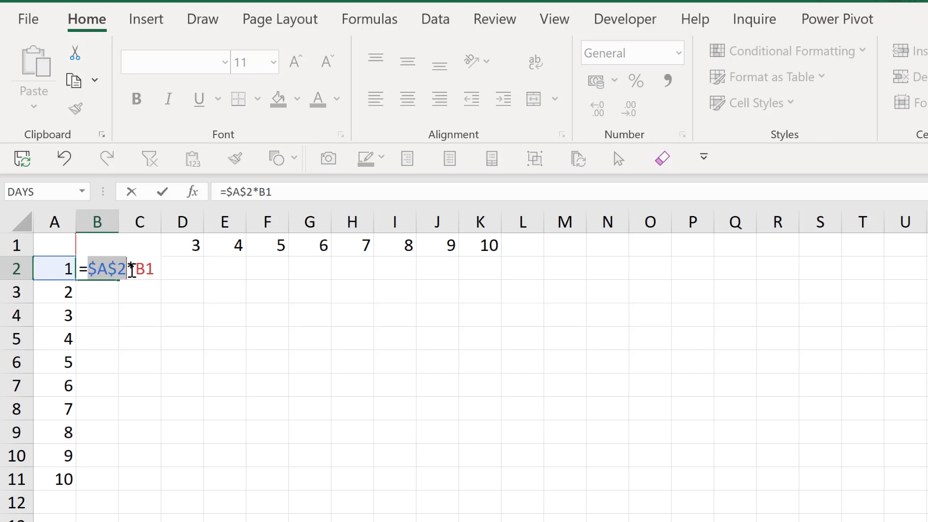
key("F4")
key("F4")
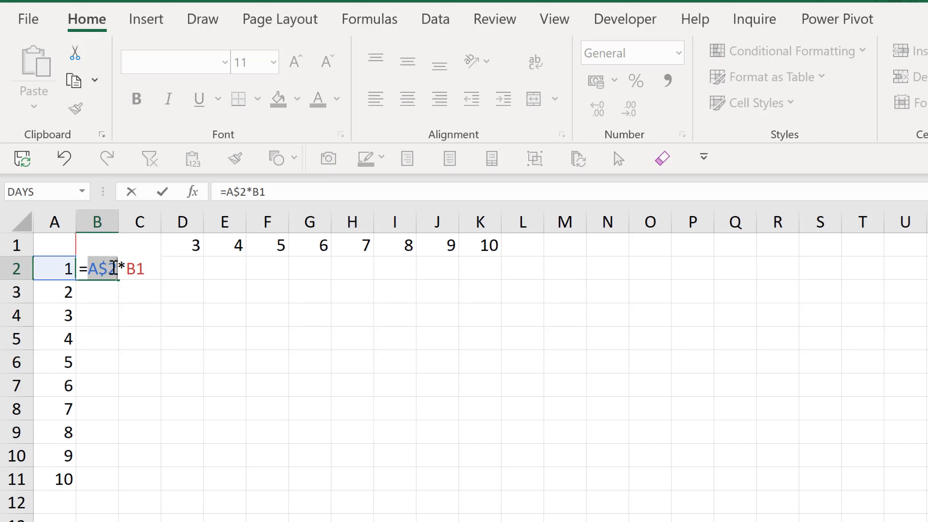
key("F4")
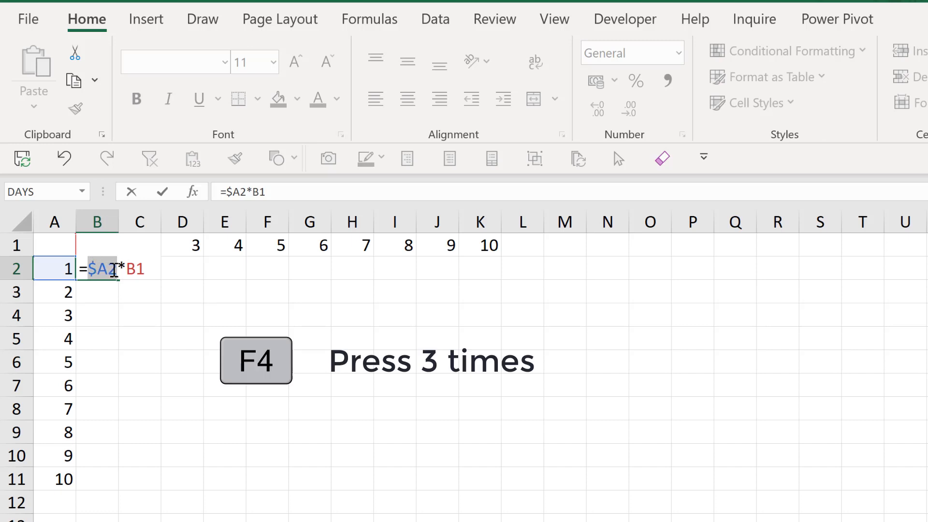
Step: Lock only the row of the B1 reference in the B2 formula, making it =$A2*B$1, and commit it with B2 still selected
left_click(134, 266)
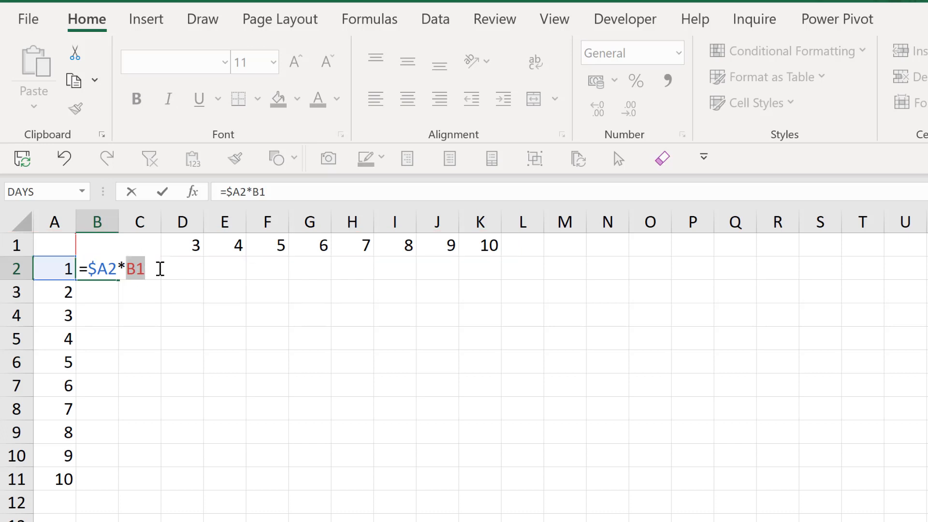
key("F4")
key("F4")
key("ctrl+Return")
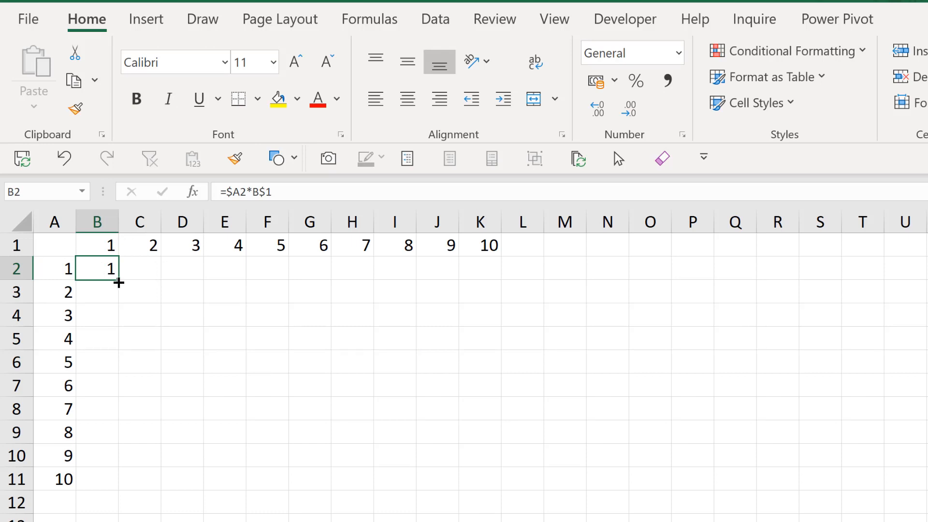
Step: Fill the B2 formula down to row 11 and across to column K to complete the 10 by 10 table
left_click_drag(119, 282, 107, 487)
left_click_drag(108, 490, 501, 489)
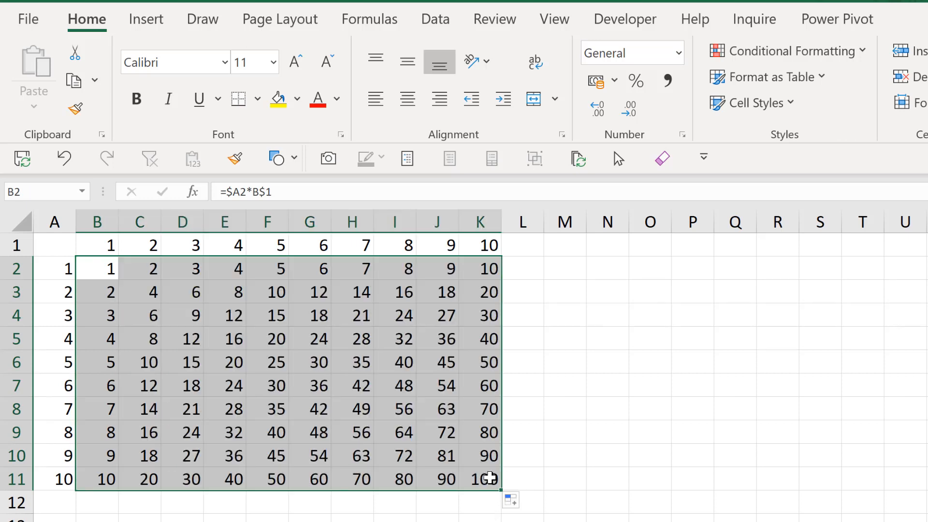
Step: Inspect which cells the formulas in K11 and G9 refer to, leaving both formulas as they are
left_click(489, 477)
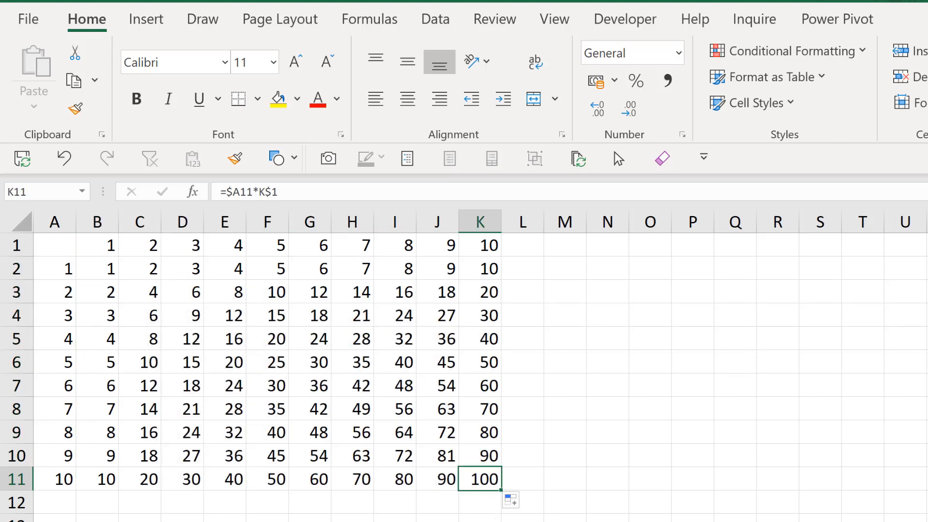
key("F2")
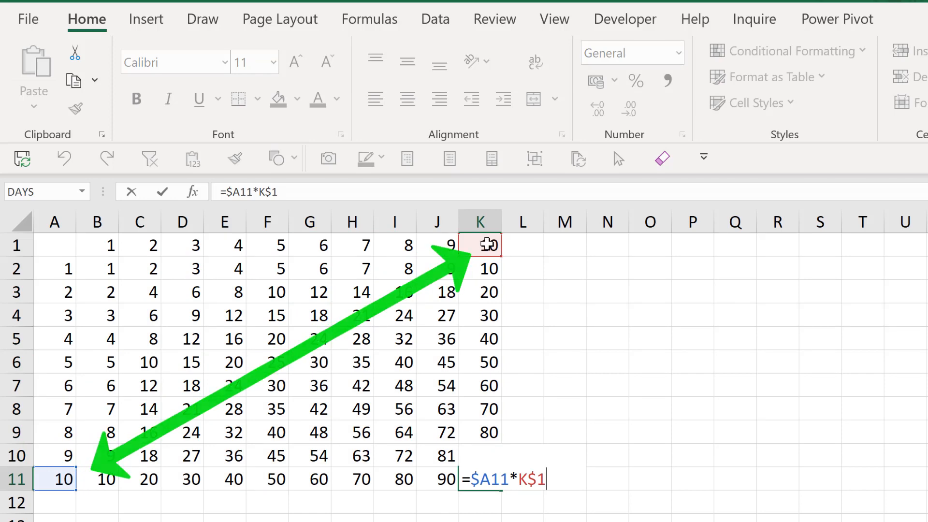
key("Escape")
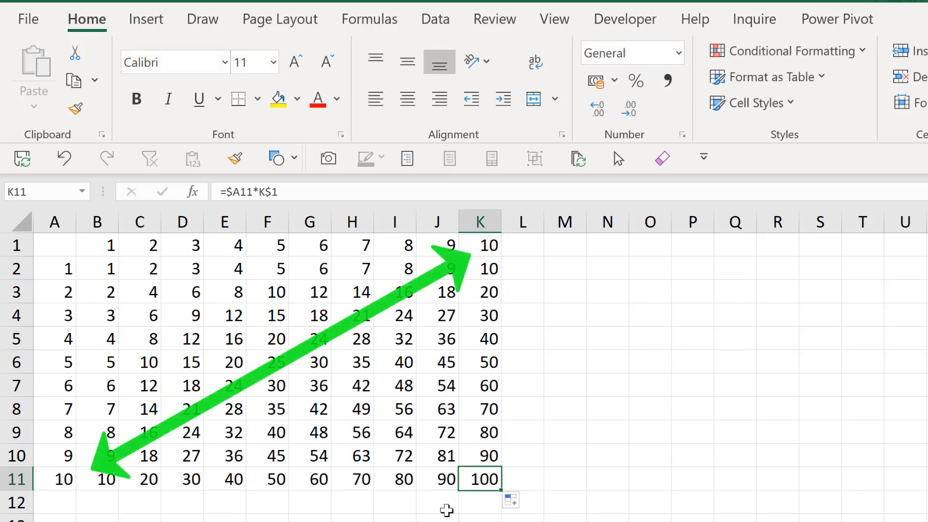
left_click(310, 433)
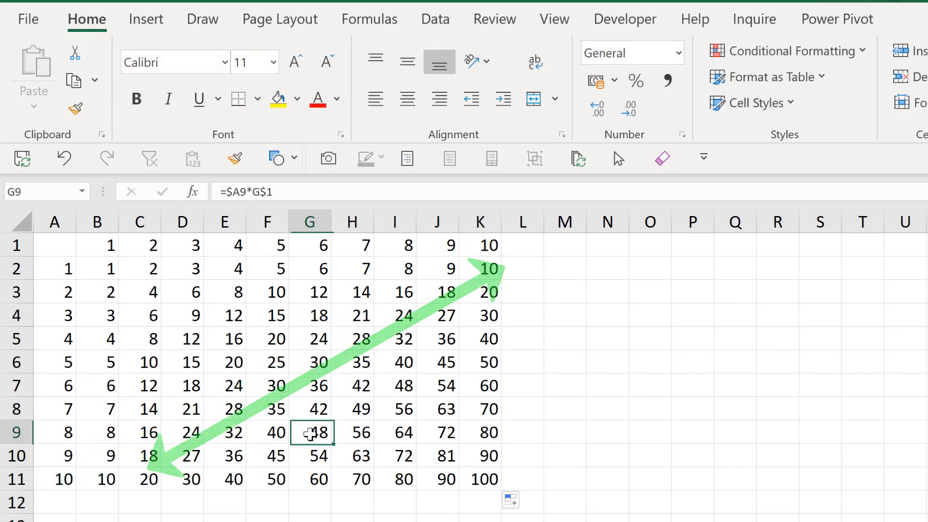
key("F2")
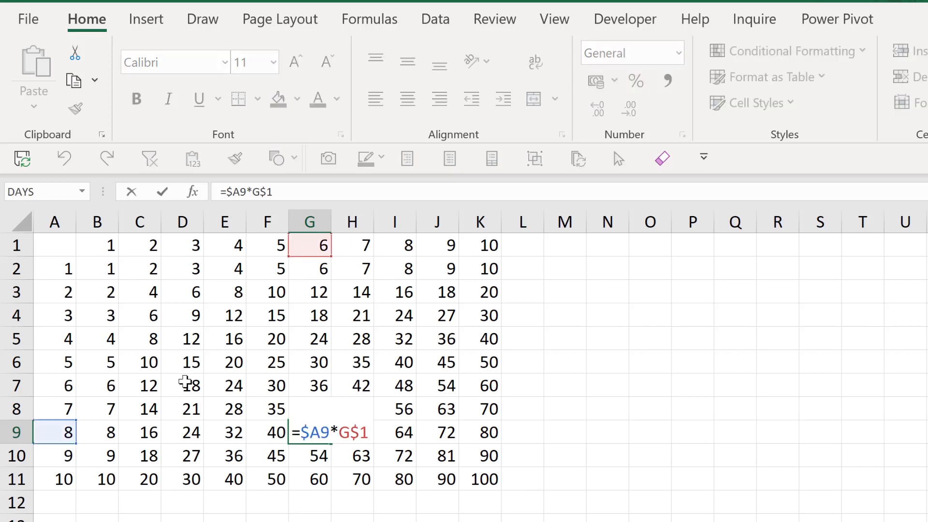
key("ctrl+Return")
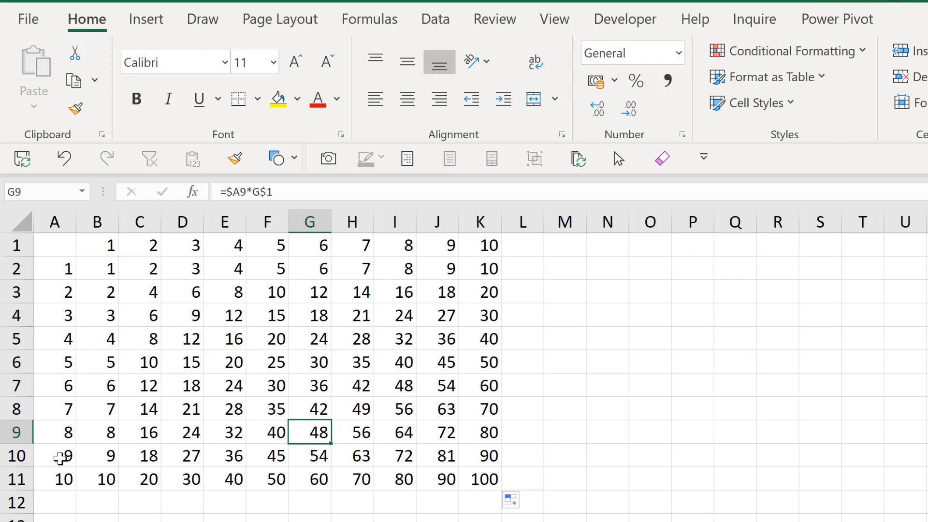
Step: Extend the number series in column A down to 20 in A21 and in row 1 across to 20 in U1
left_click_drag(59, 458, 65, 478)
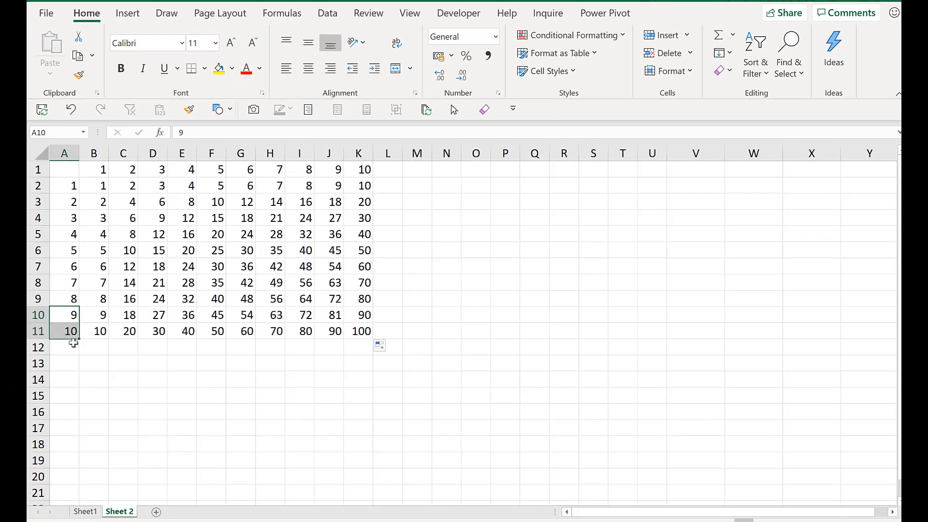
left_click_drag(81, 356, 73, 497)
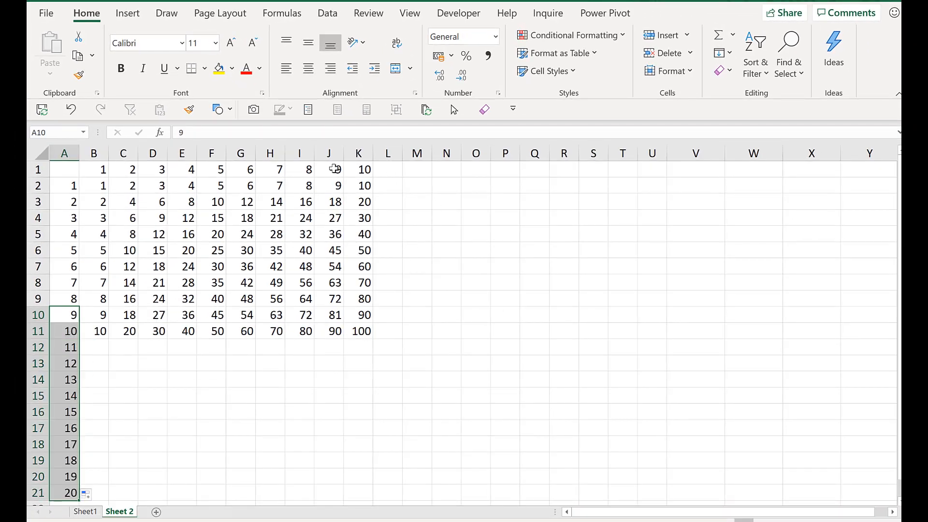
left_click_drag(336, 170, 663, 166)
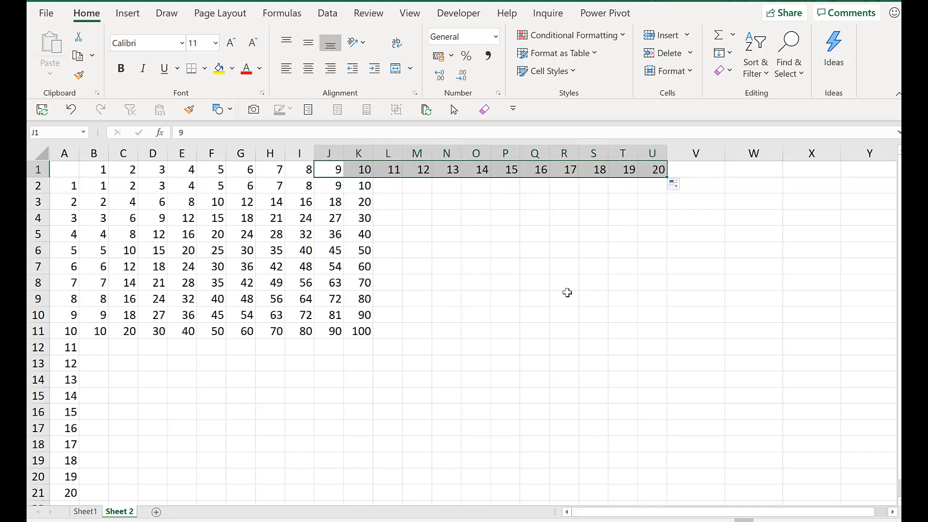
Step: Fill the table formulas from row 11 down to row 21, and those in column K across to column U
left_click(100, 331)
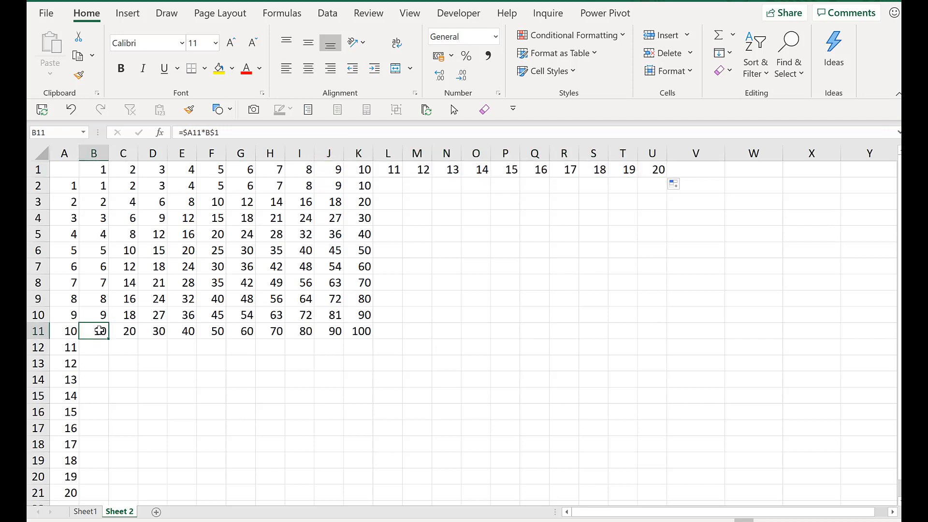
left_click_drag(100, 330, 360, 494)
mouse_move(355, 185)
left_mouse_down()
mouse_move(367, 492)
mouse_move(657, 449)
left_mouse_up()
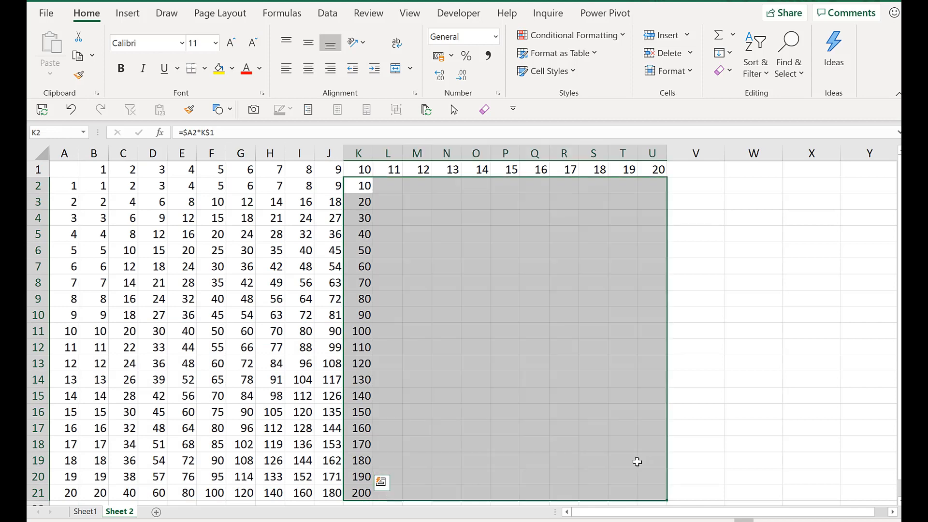
Step: Inspect which cells the formulas in U21 and P17 refer to, leaving both formulas as they are
left_click(654, 492)
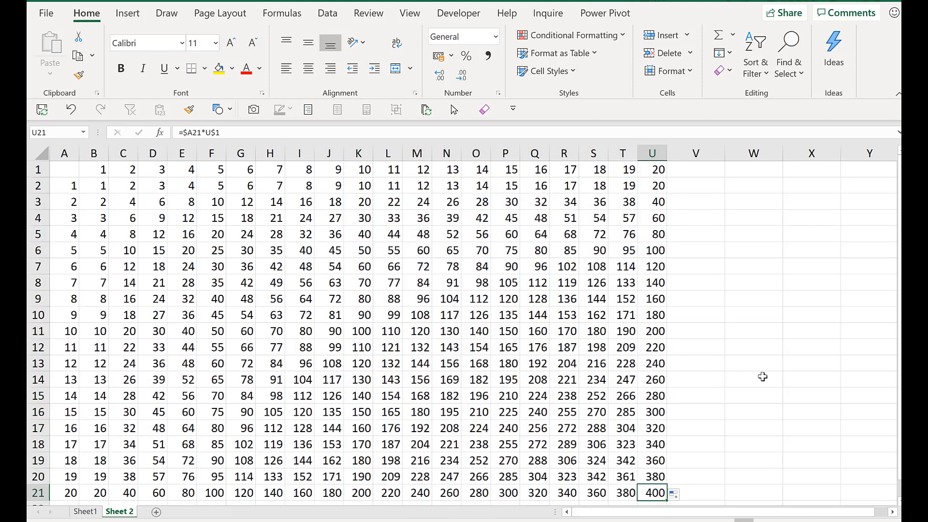
key("F2")
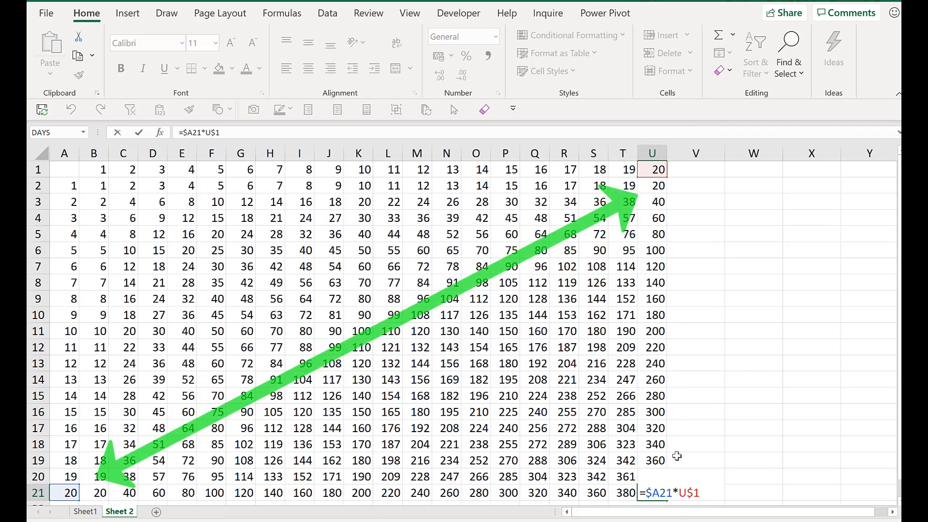
key("ctrl+Return")
left_click(498, 429)
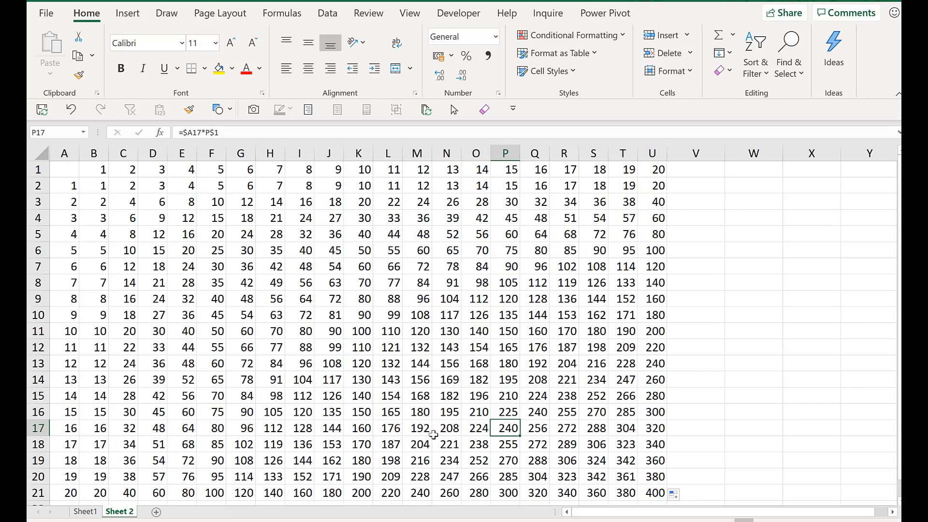
key("F2")
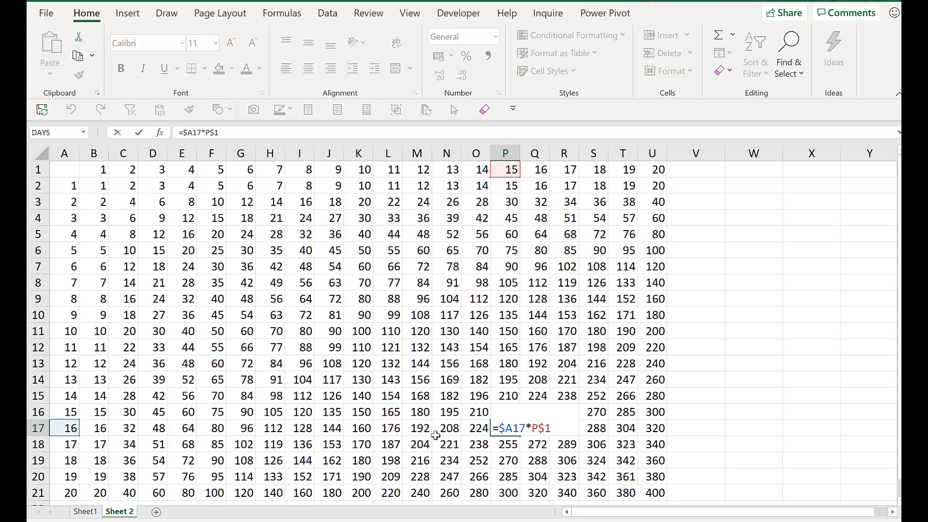
key("Escape")
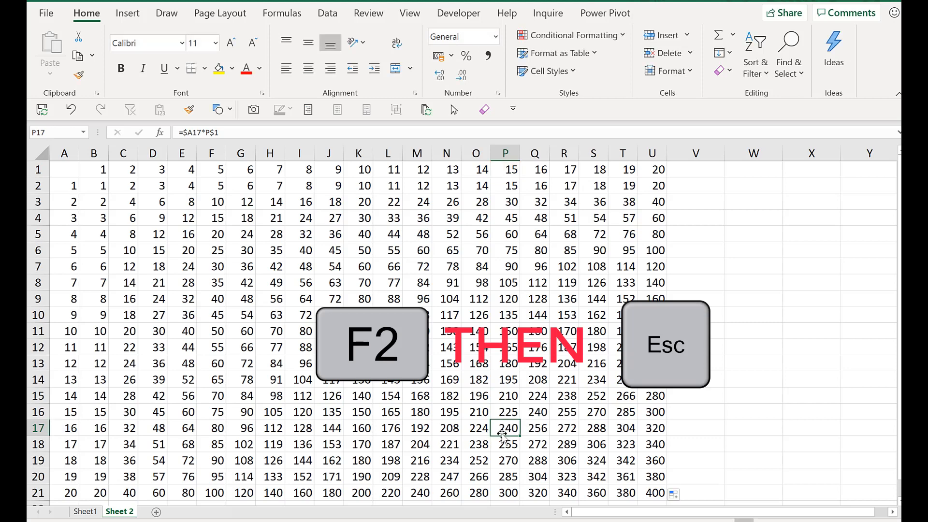